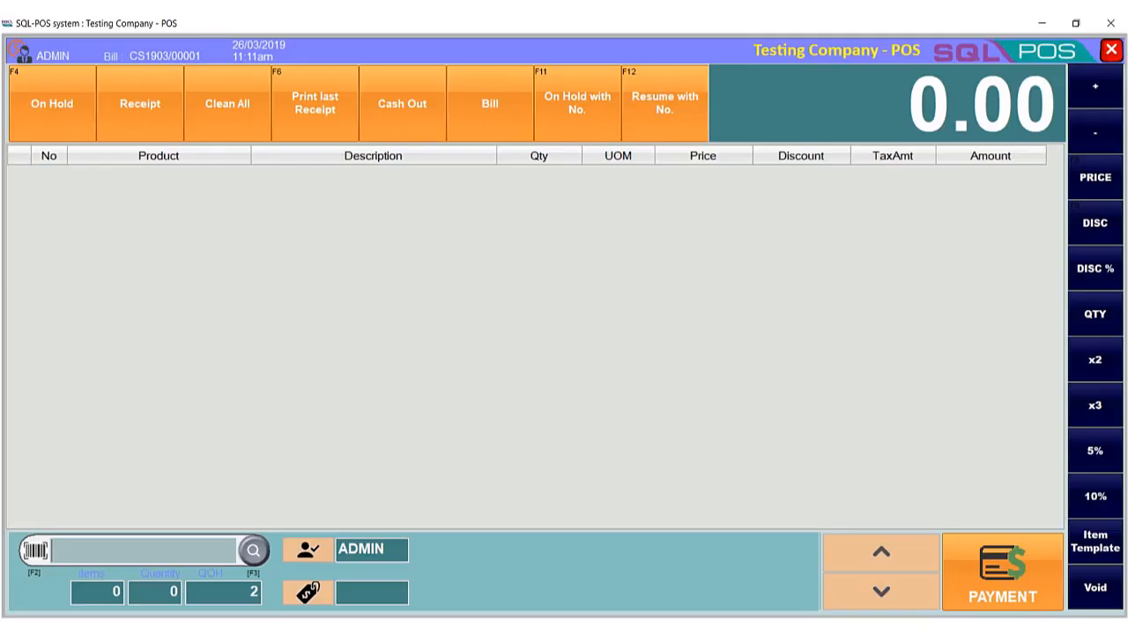
{"action": "type", "text": "AB"}
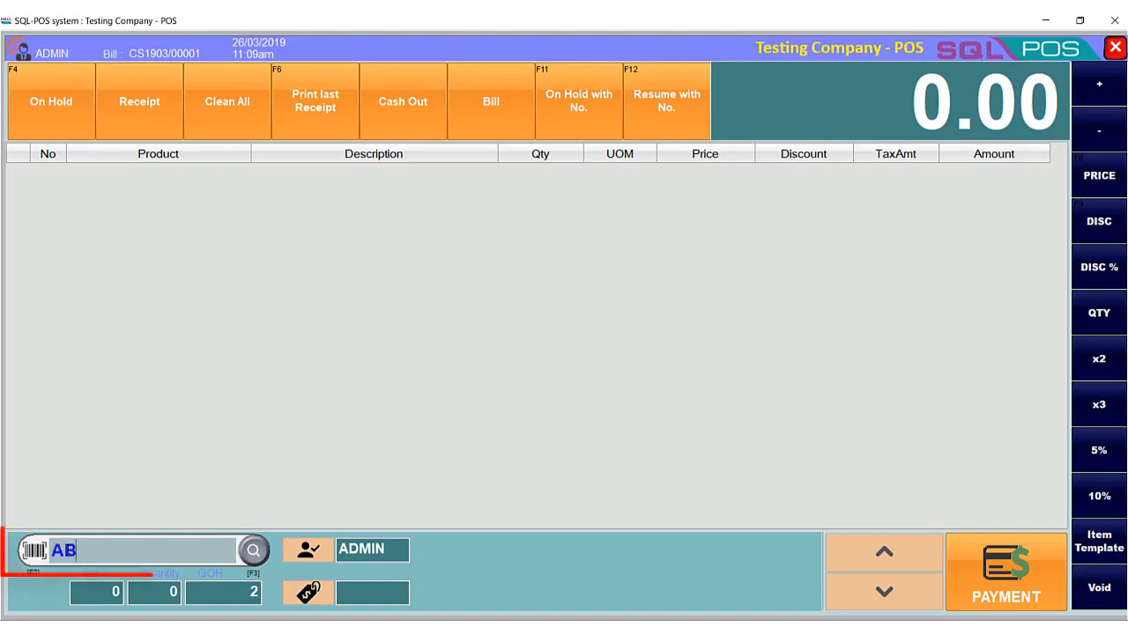
{"action": "type", "text": "C 123"}
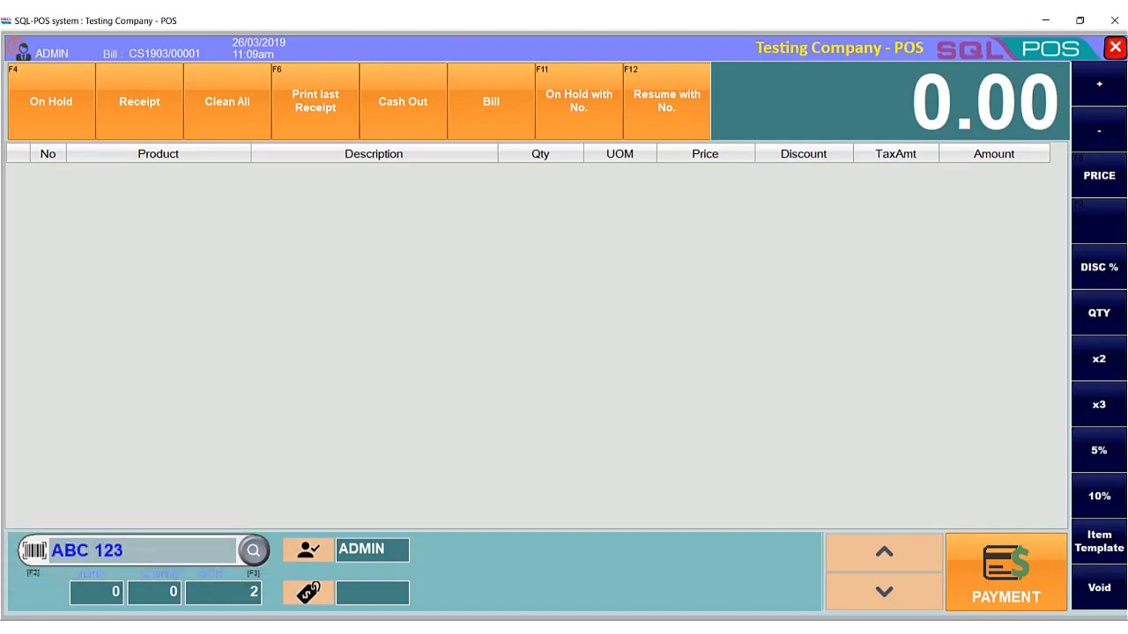
- Ring up serial ABC 123, adding one Plastic bottle at 8.00 to the bill
{"action": "key", "text": "Return"}
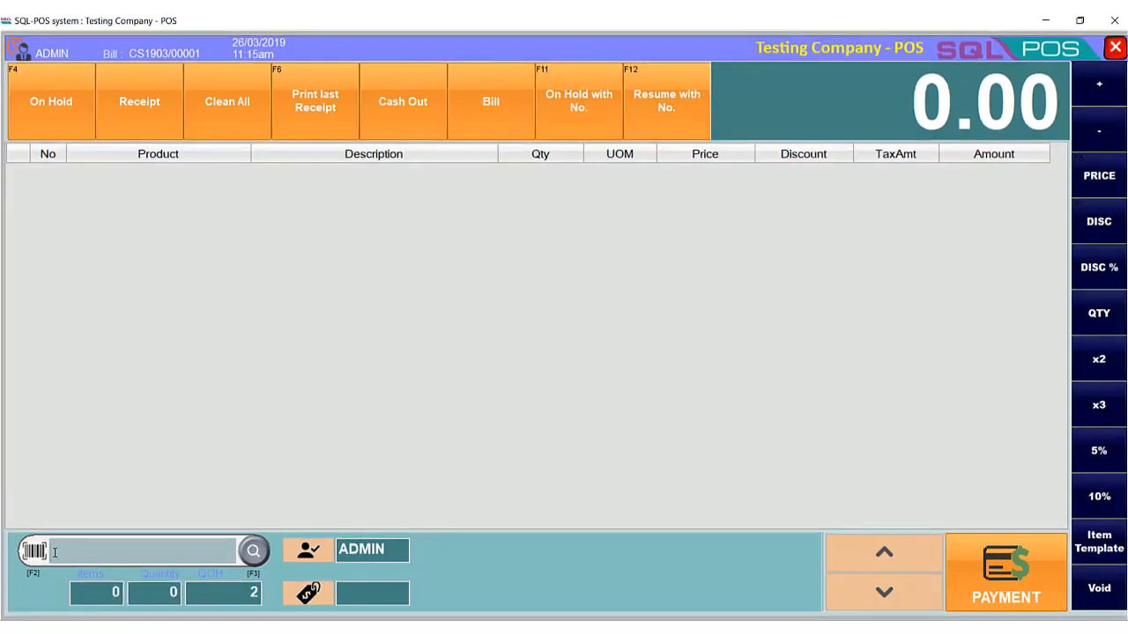
{"action": "type", "text": "PL"}
{"action": "type", "text": "A"}
{"action": "type", "text": "STIC"}
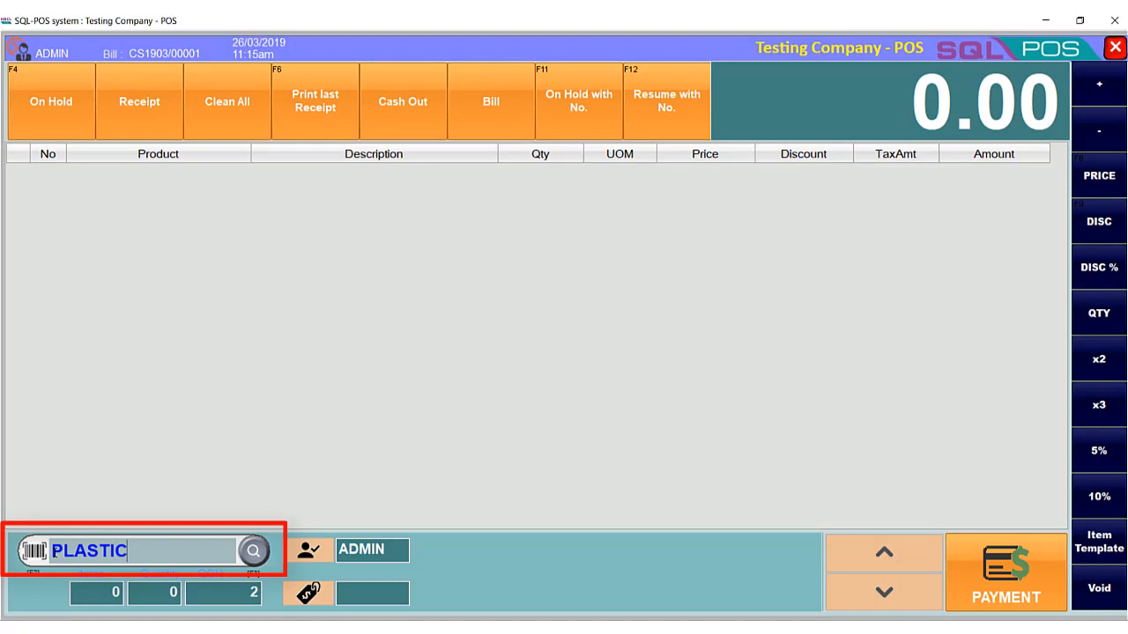
{"action": "type", "text": " BOTTLE"}
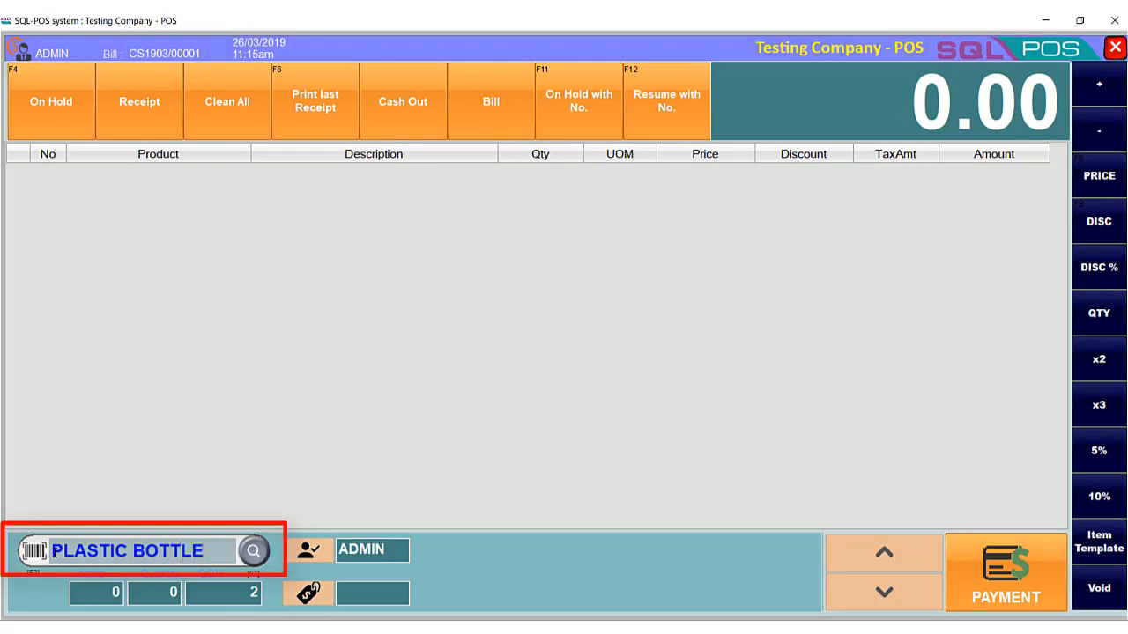
- Search PLASTIC BOTTLE to bring up its Get Serial Number window
{"action": "key", "text": "Return"}
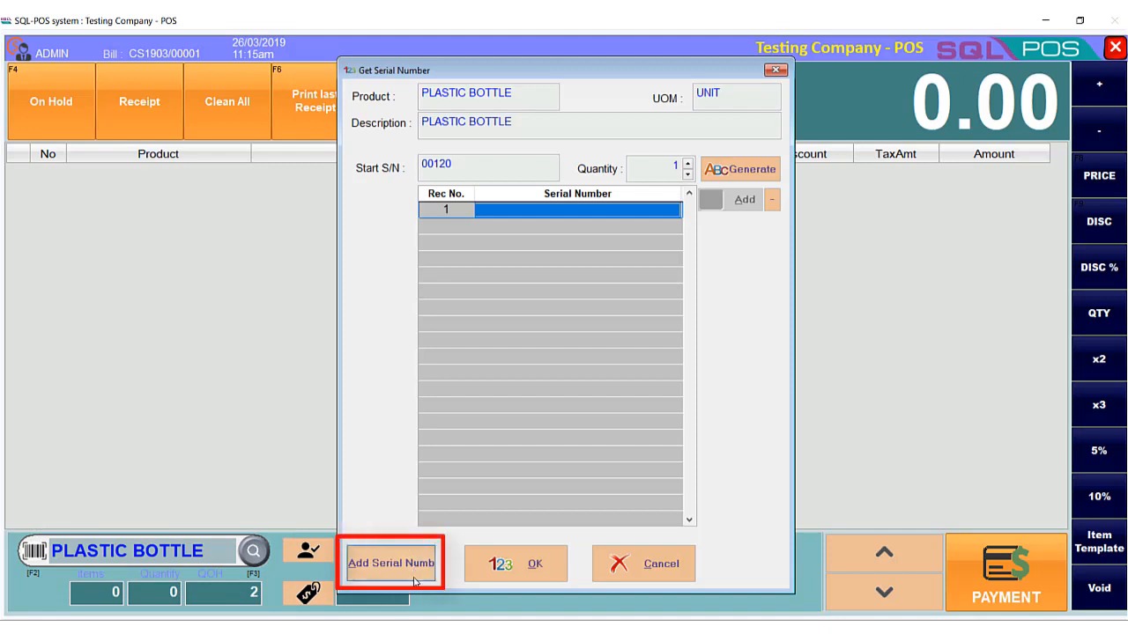
- Pick existing serial ABC 123 and confirm it for the Plastic bottle line at 8.00
{"action": "left_click", "coordinate": [392, 563]}
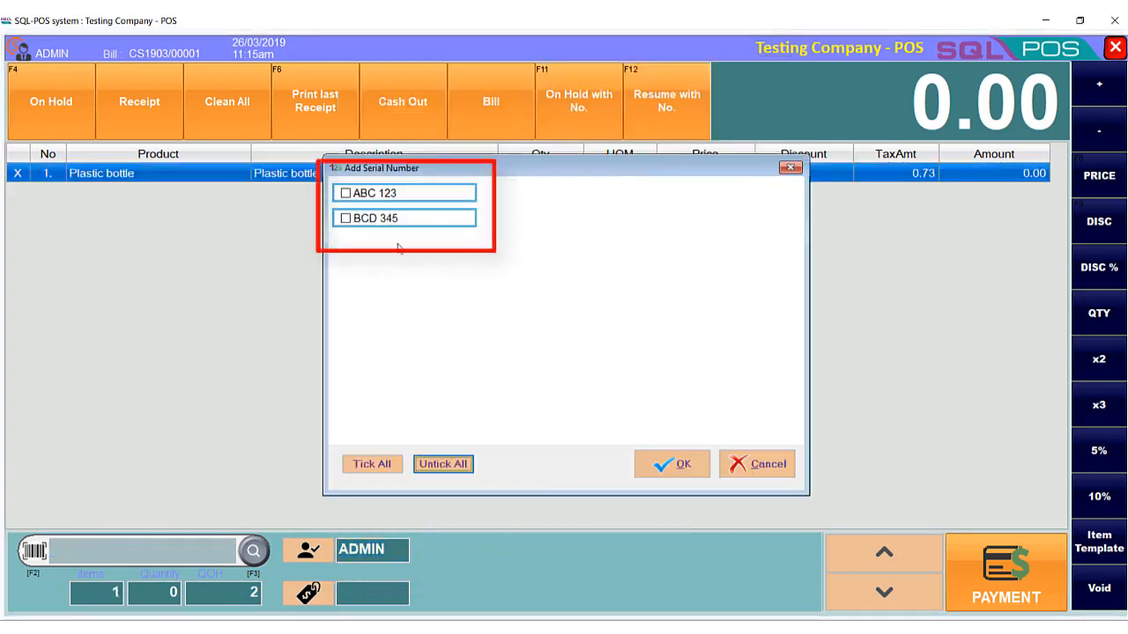
{"action": "left_click", "coordinate": [347, 193]}
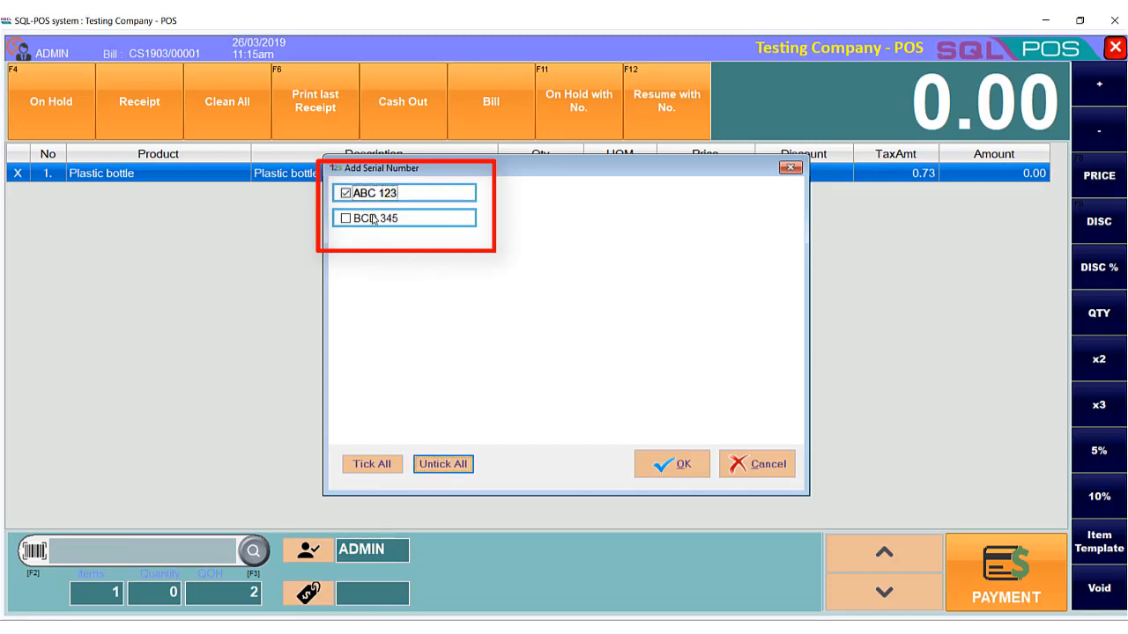
{"action": "left_click", "coordinate": [671, 463]}
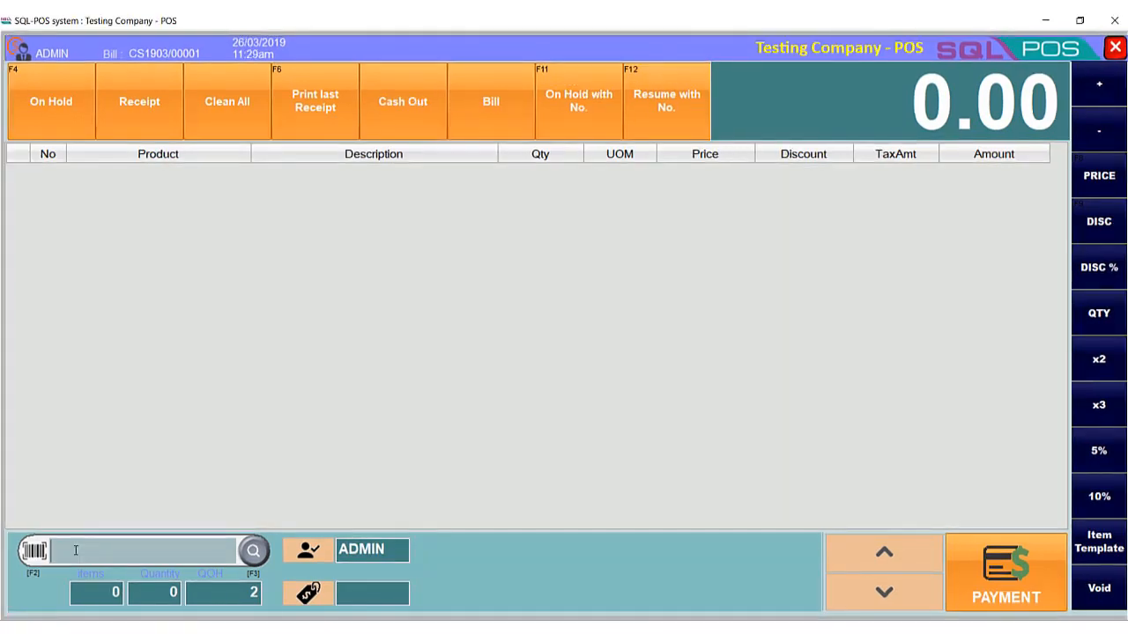
{"action": "type", "text": "PL"}
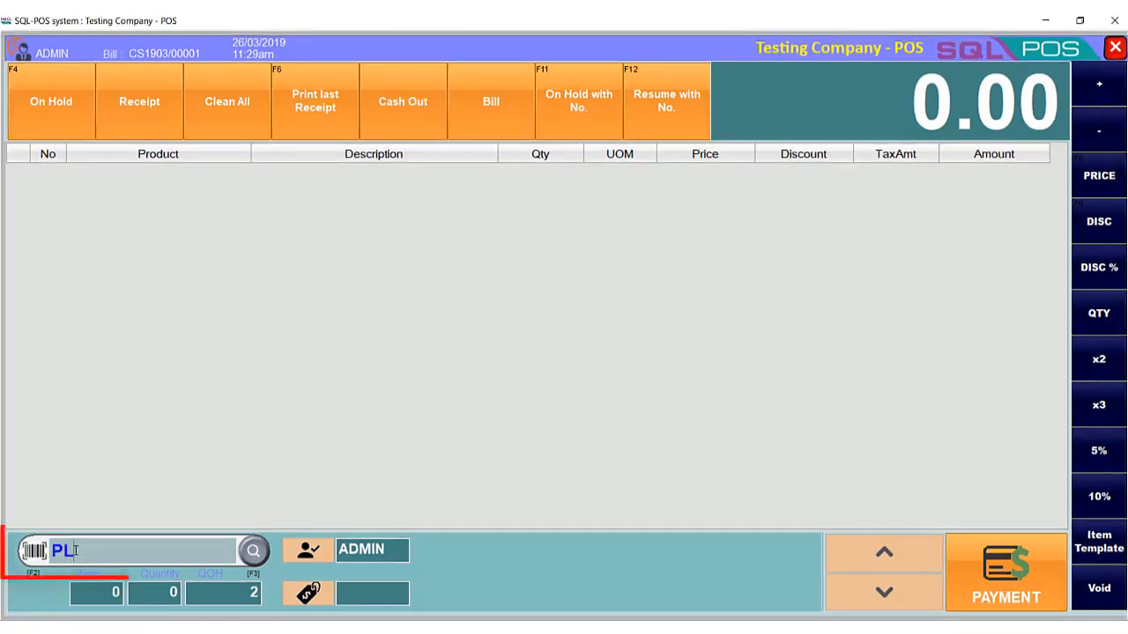
{"action": "type", "text": "ASTIC BOT"}
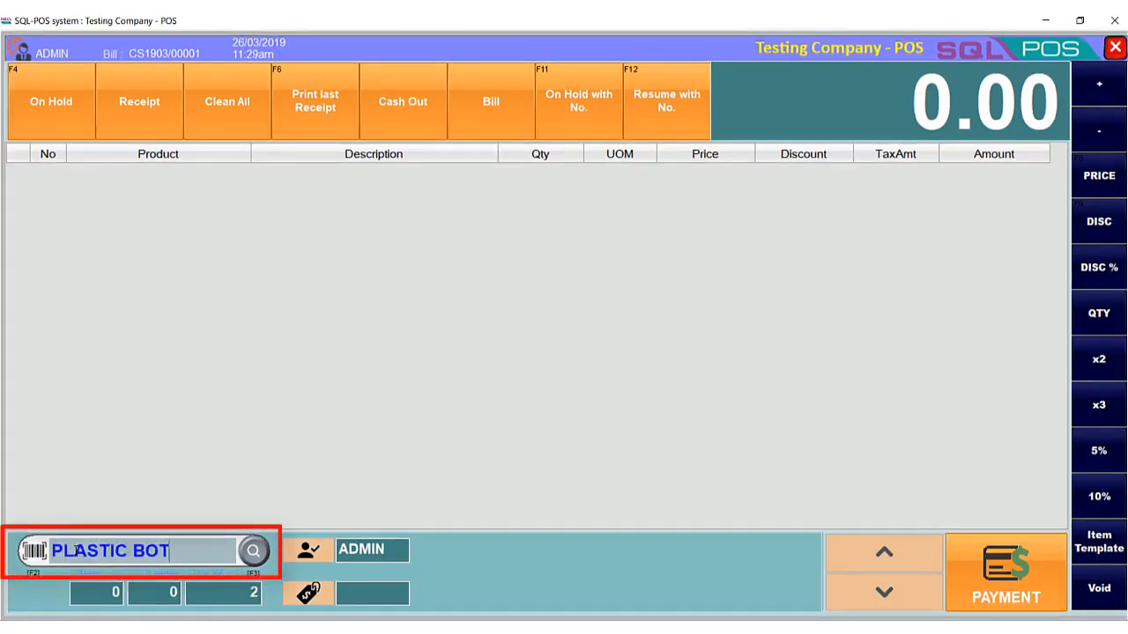
{"action": "type", "text": "TLE"}
- Search PLASTIC BOTTLE again to reopen its Get Serial Number window
{"action": "key", "text": "Return"}
- Enter serial 123 ABC in row 1 and confirm, adding one Plastic bottle at 8.00
{"action": "left_click", "coordinate": [529, 210]}
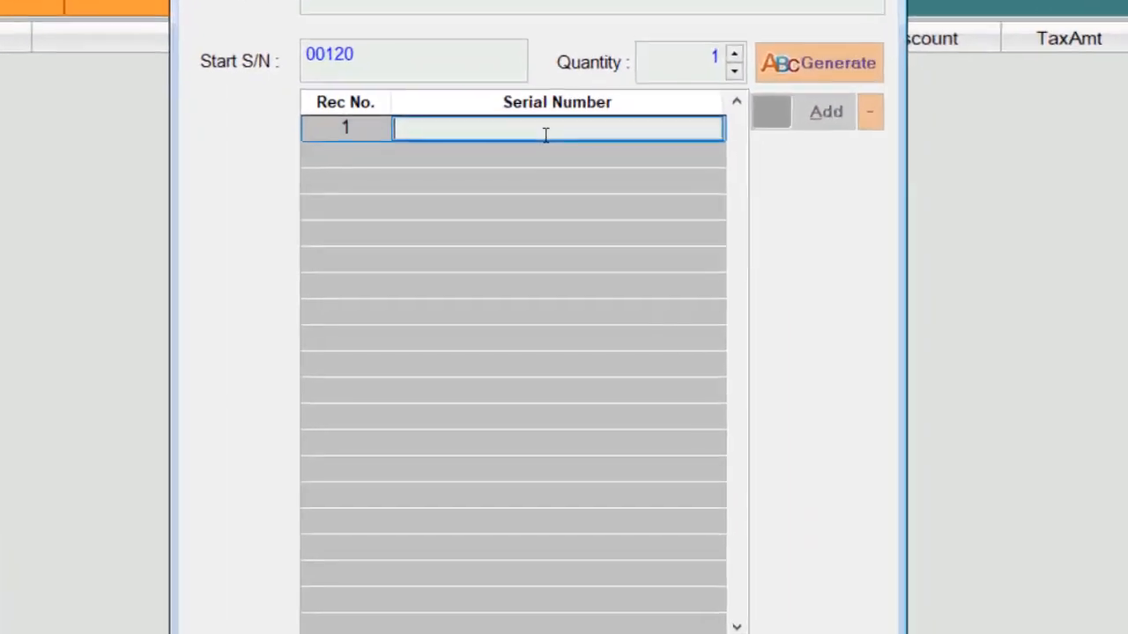
{"action": "type", "text": "12"}
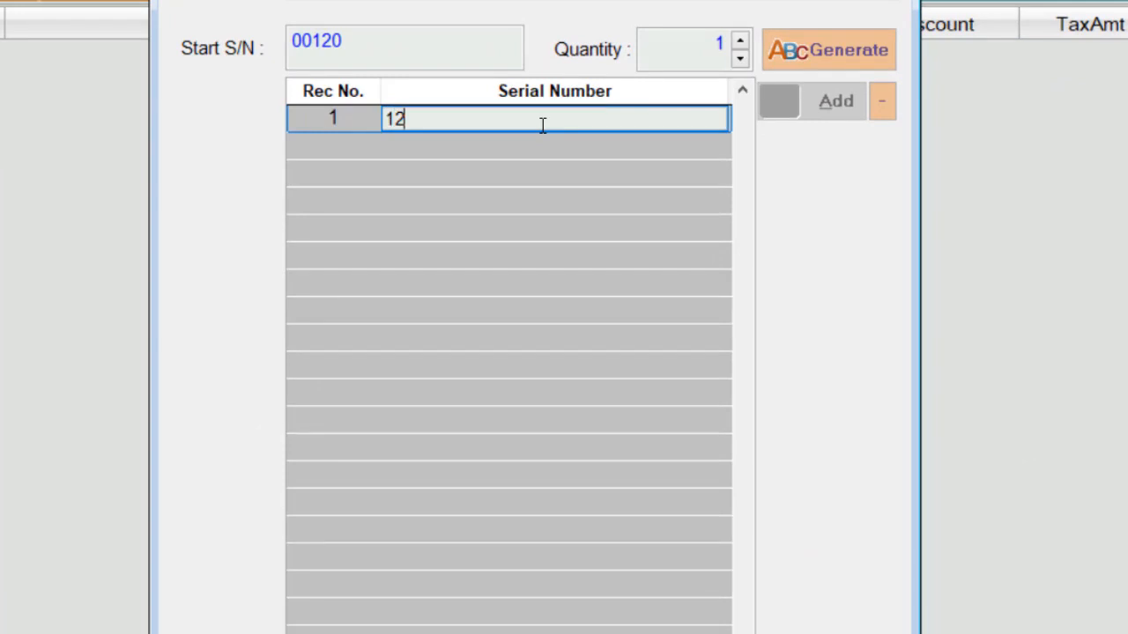
{"action": "type", "text": "3"}
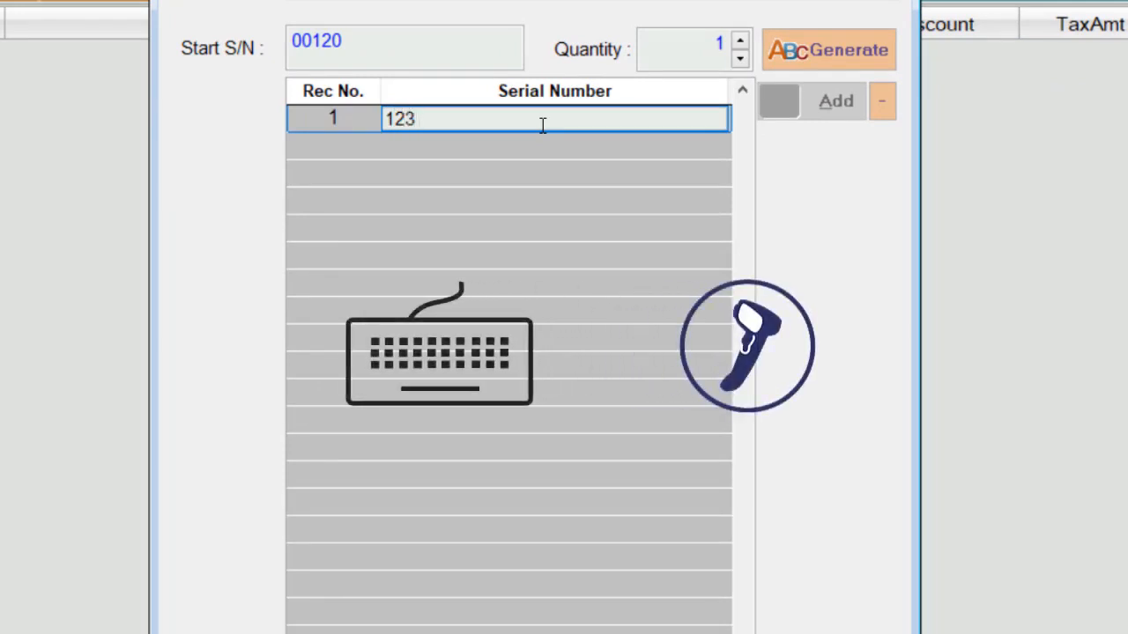
{"action": "type", "text": " ABC"}
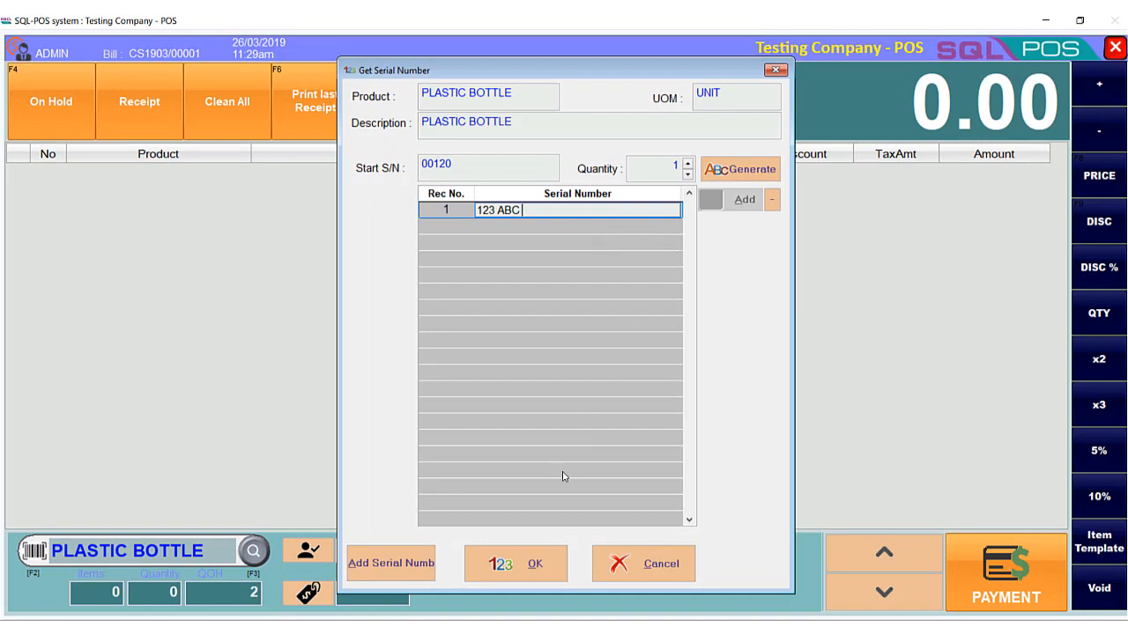
{"action": "left_click", "coordinate": [515, 564]}
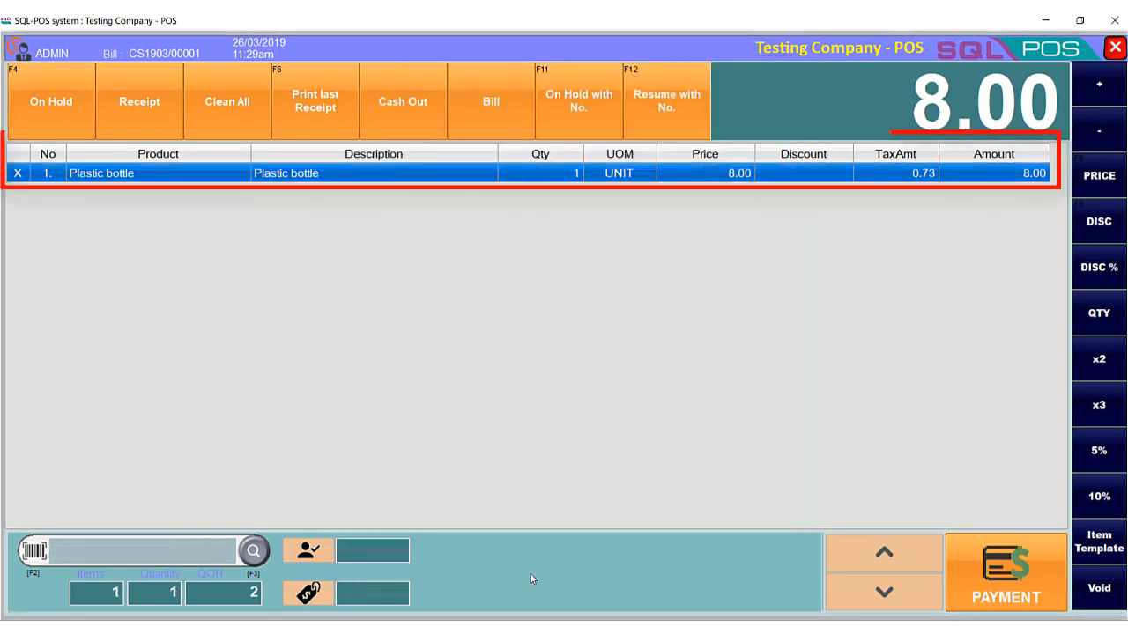